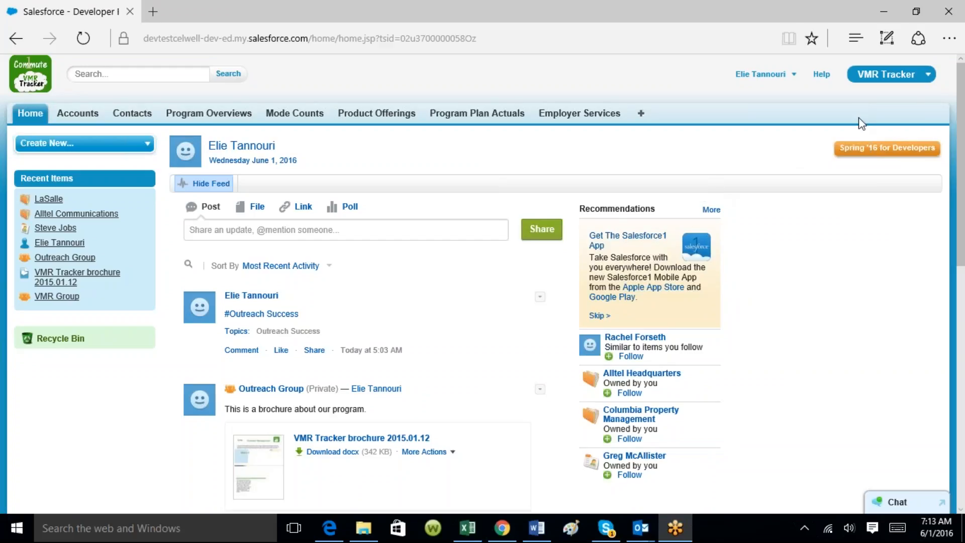
# Switch to the VMR Issue Tracker app and open the Request Tracker home list
pyautogui.click(927, 76)
pyautogui.click(927, 81)
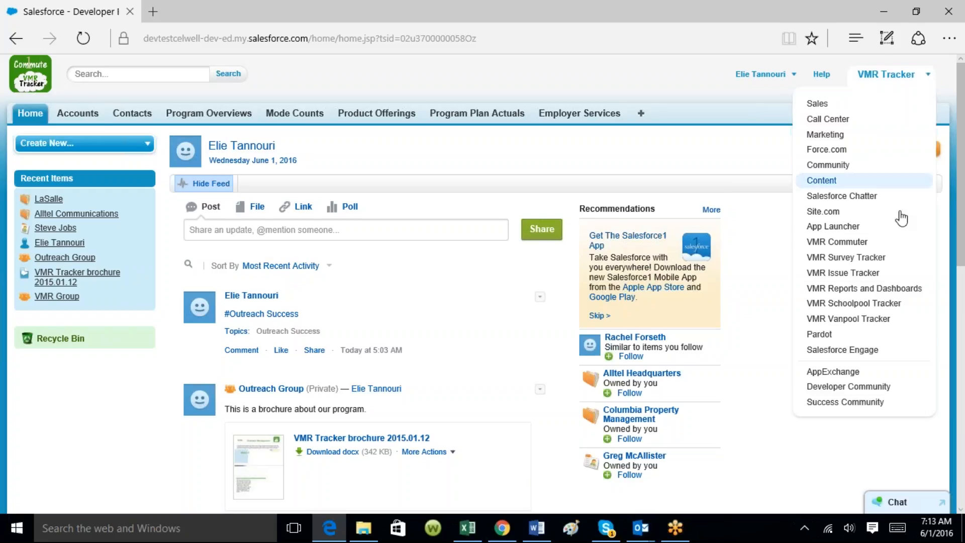
pyautogui.click(861, 275)
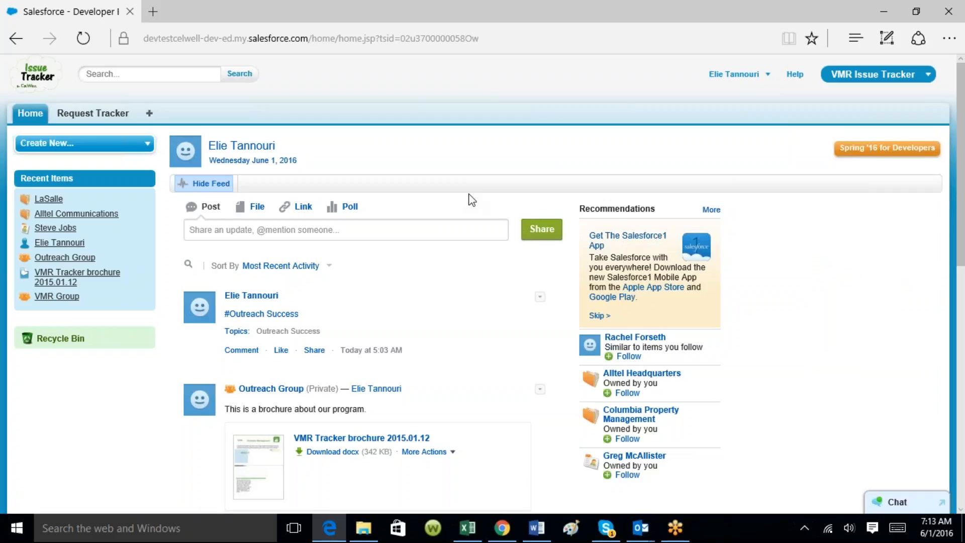
pyautogui.click(112, 116)
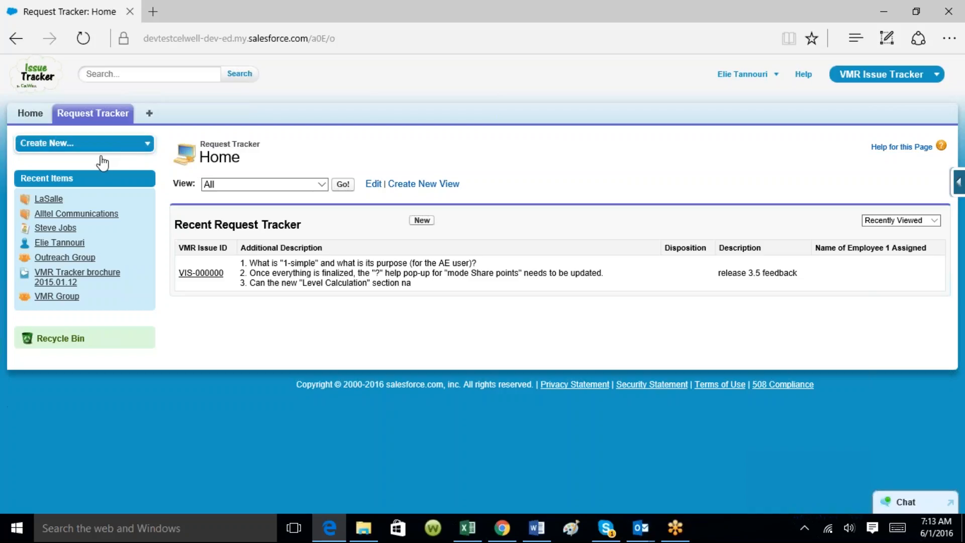
# Start a new Request Tracker record using the Technical Issues record type
pyautogui.click(97, 120)
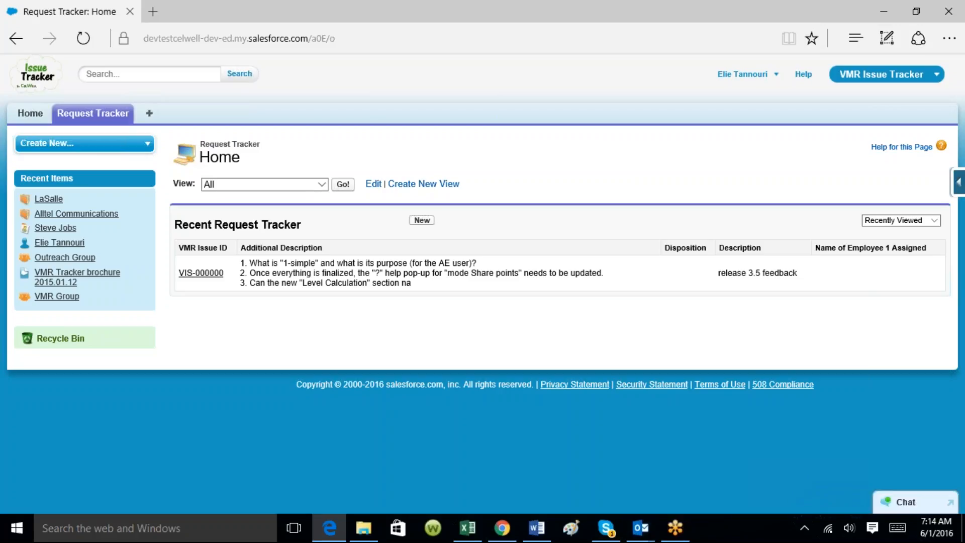
pyautogui.click(422, 221)
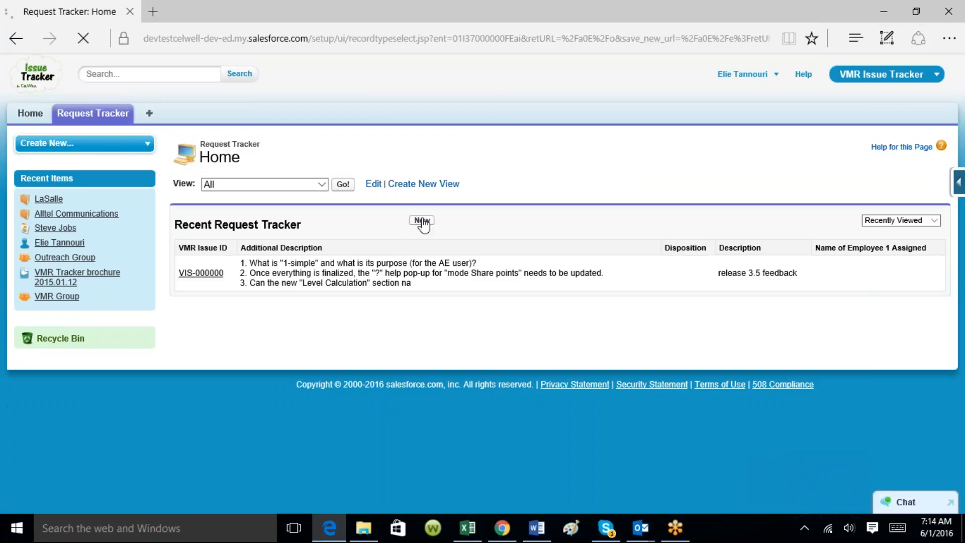
pyautogui.click(421, 241)
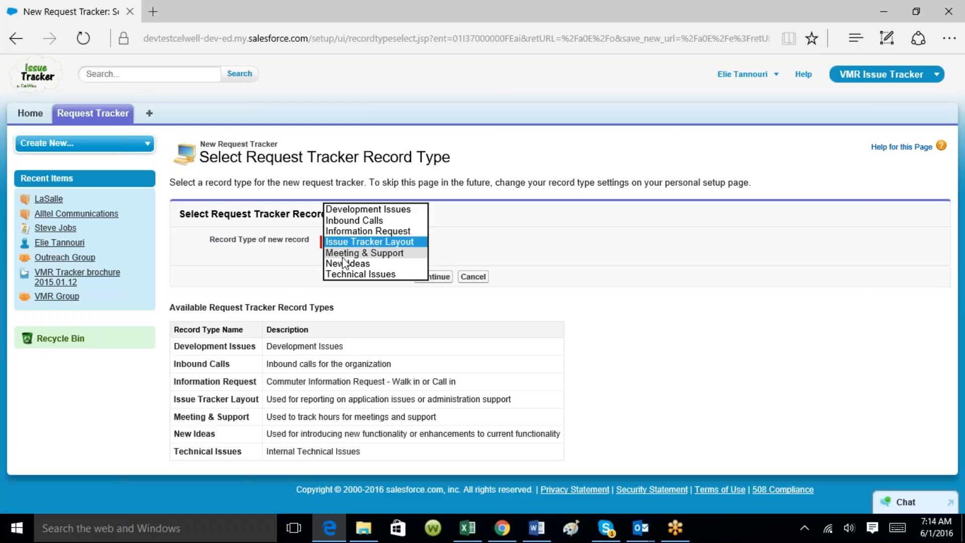
pyautogui.click(375, 275)
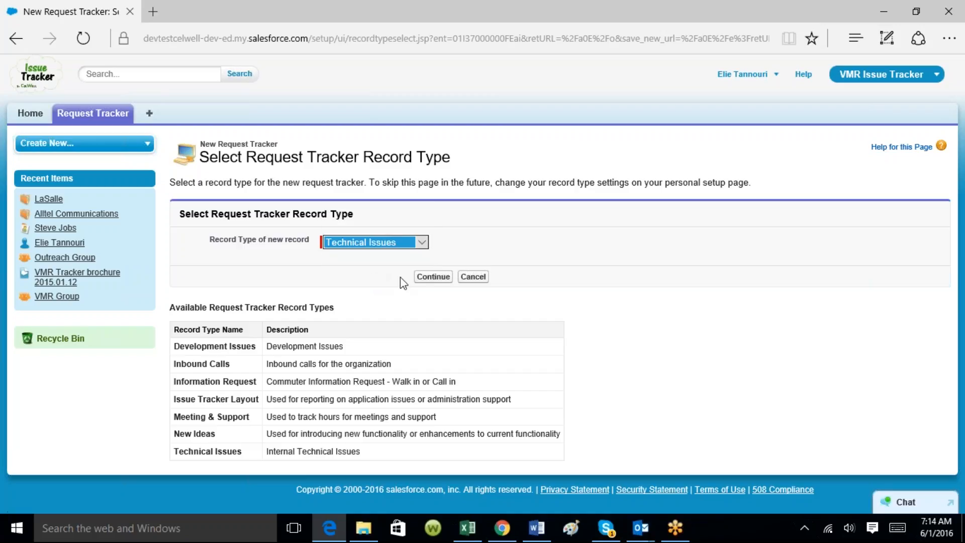
pyautogui.click(426, 281)
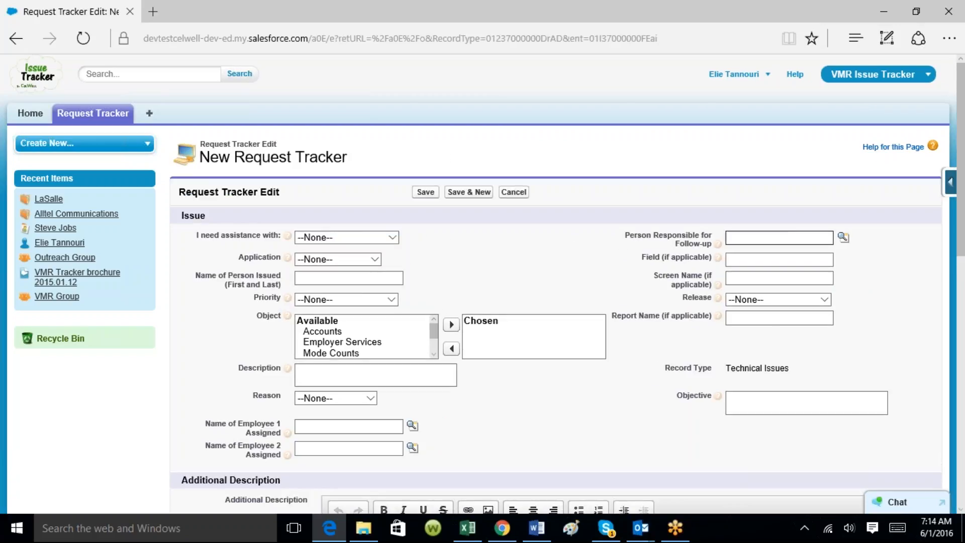
# Set assistance needed to Screen Layout, application to VMR Tracker, and enter the requester's name
pyautogui.moveTo(962, 213)
pyautogui.mouseDown()
pyautogui.moveTo(961, 240)
pyautogui.moveTo(961, 221)
pyautogui.mouseUp()
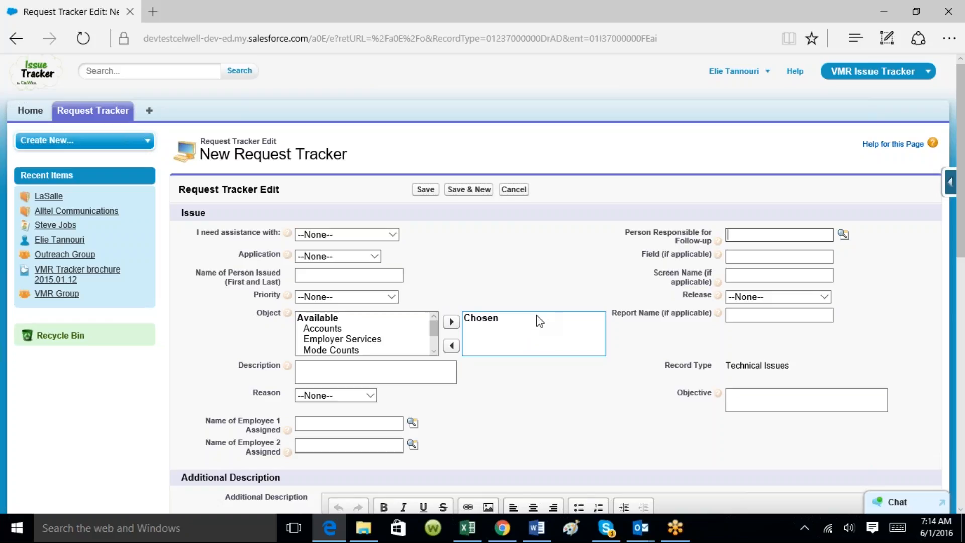
pyautogui.click(393, 234)
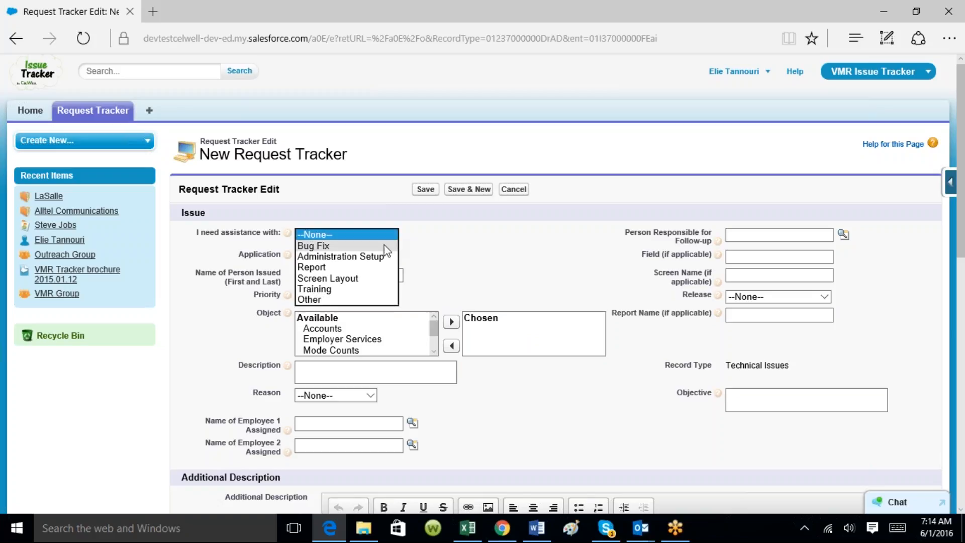
pyautogui.click(374, 278)
pyautogui.click(374, 256)
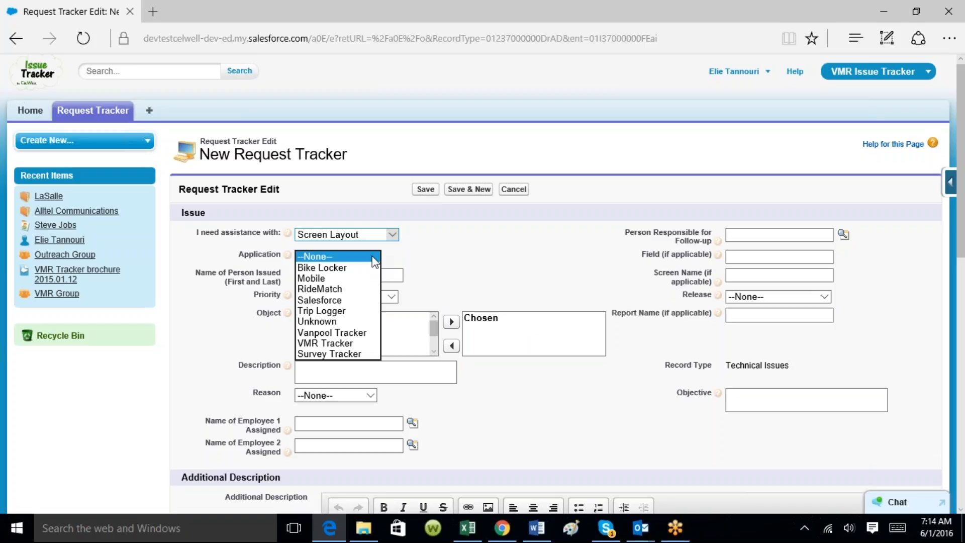
pyautogui.click(329, 344)
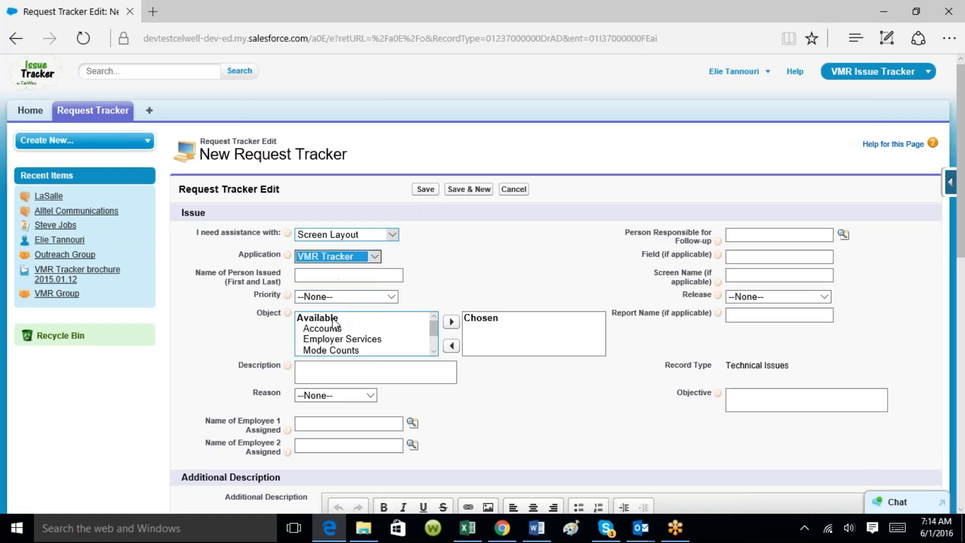
pyautogui.click(338, 275)
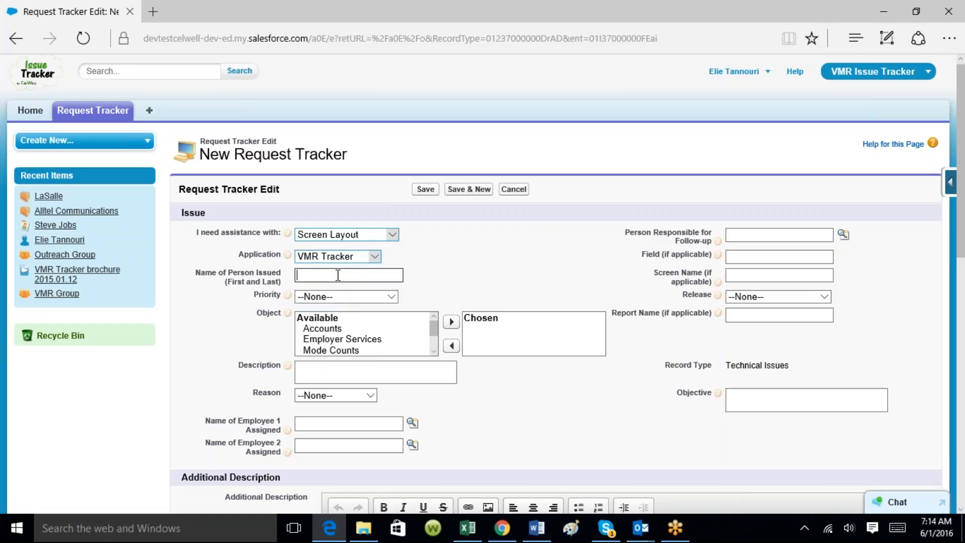
# Set priority Low - 24-48 Hours, add Accounts, describe adding a Territory field value, and save
pyautogui.click(391, 299)
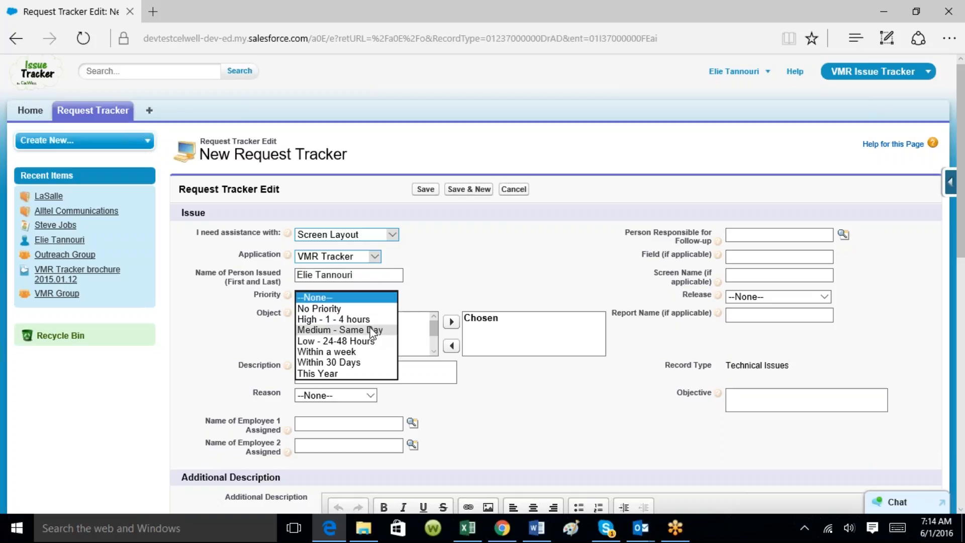
pyautogui.click(331, 342)
pyautogui.click(324, 329)
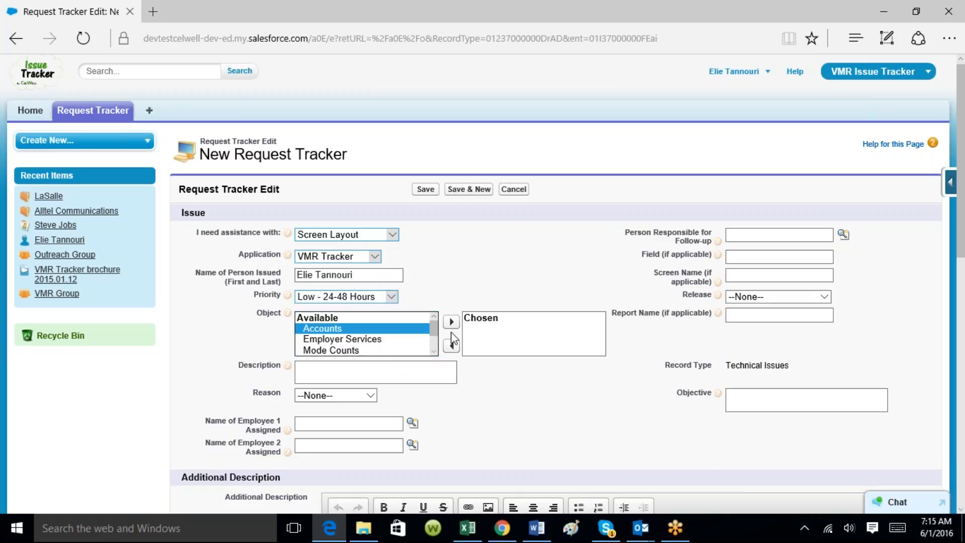
pyautogui.click(452, 322)
pyautogui.click(393, 369)
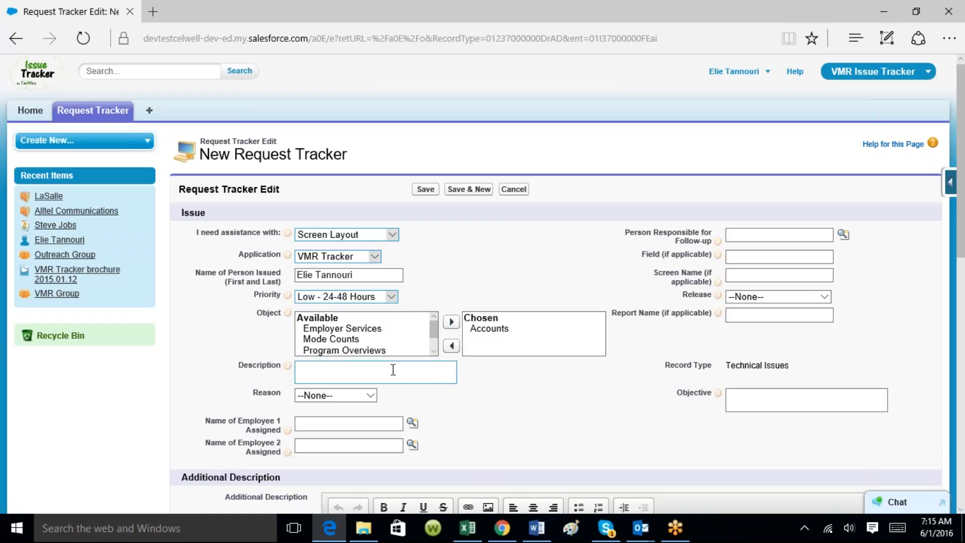
pyautogui.write('Iwan')
pyautogui.press('BackSpace')
pyautogui.press('BackSpace')
pyautogui.press('BackSpace')
pyautogui.write('want to add a new value in the ')
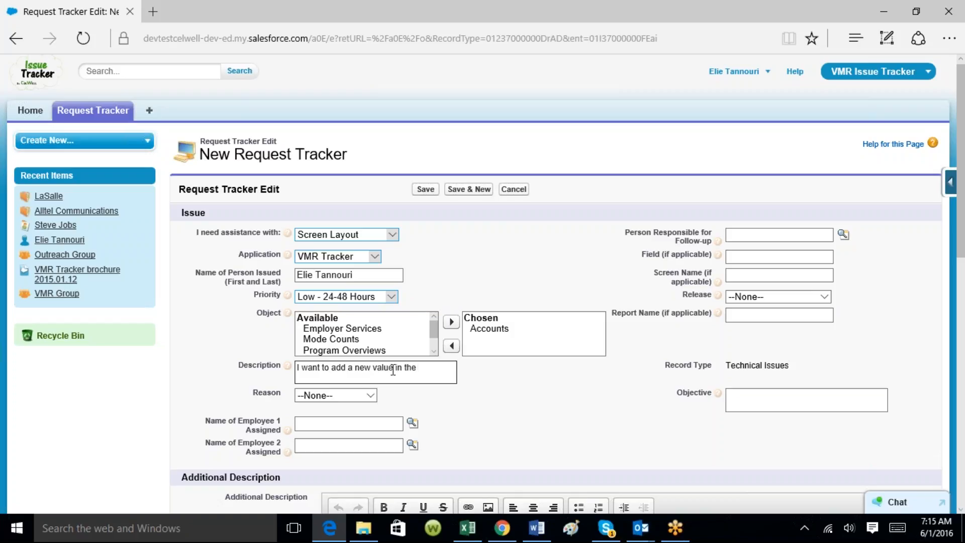
pyautogui.write('Territory field')
pyautogui.scroll(-2, 955, 160)
pyautogui.moveTo(955, 160)
pyautogui.mouseDown()
pyautogui.moveTo(948, 234)
pyautogui.moveTo(964, 146)
pyautogui.mouseUp()
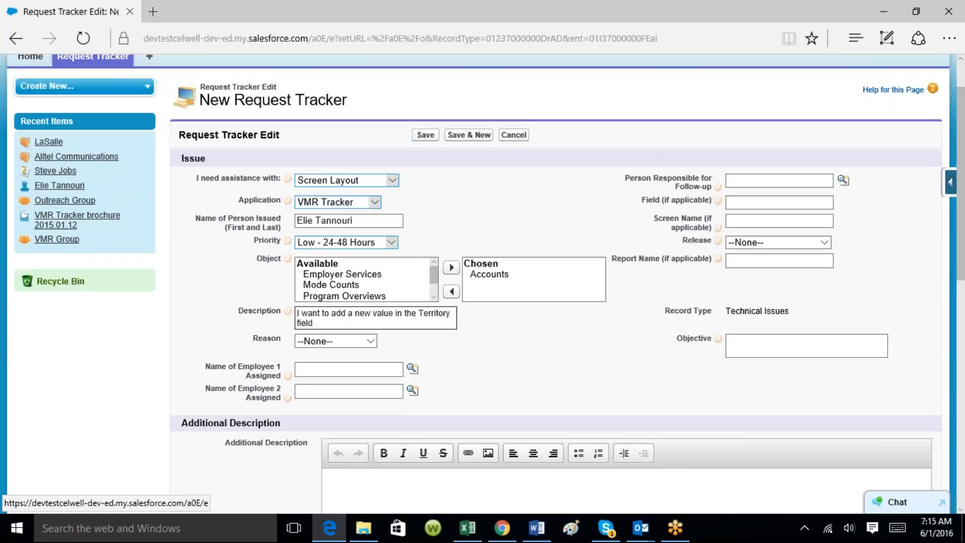
pyautogui.click(425, 135)
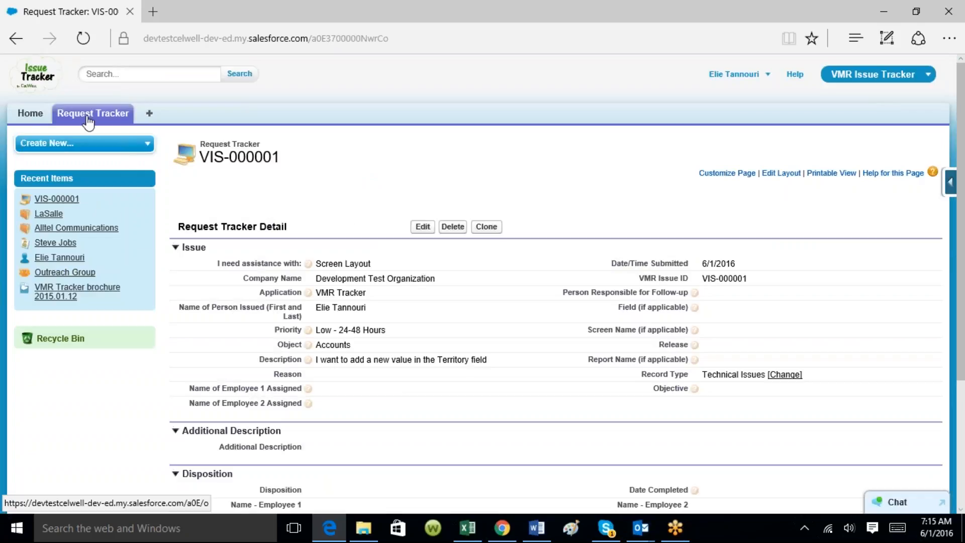
# Reopen VIS-000001 from the Request Tracker list and put it into edit mode
pyautogui.click(94, 114)
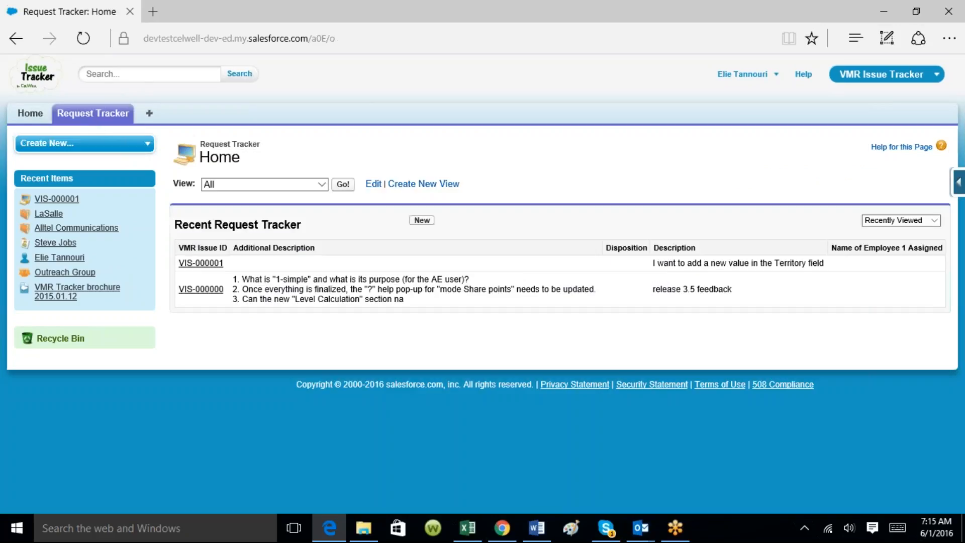
pyautogui.click(206, 265)
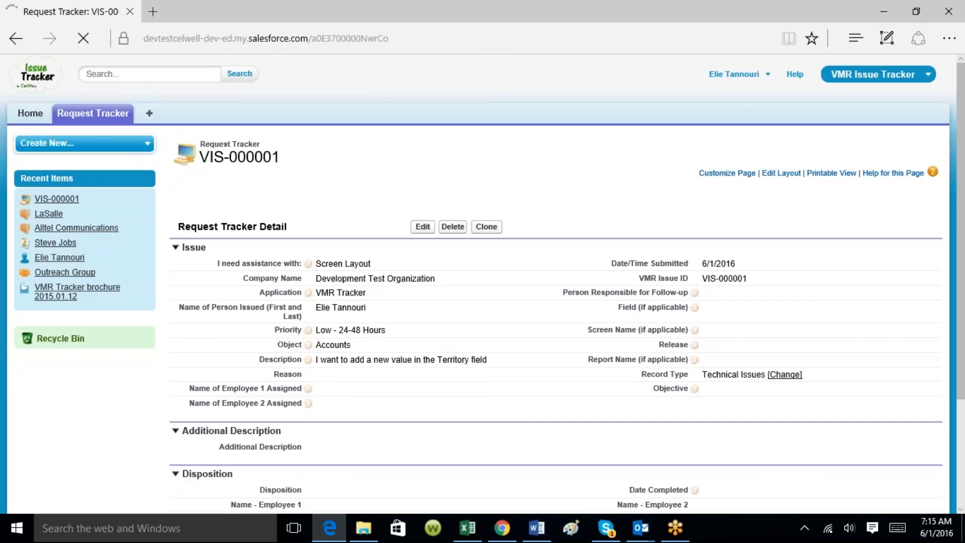
pyautogui.scroll(-2, 961, 247)
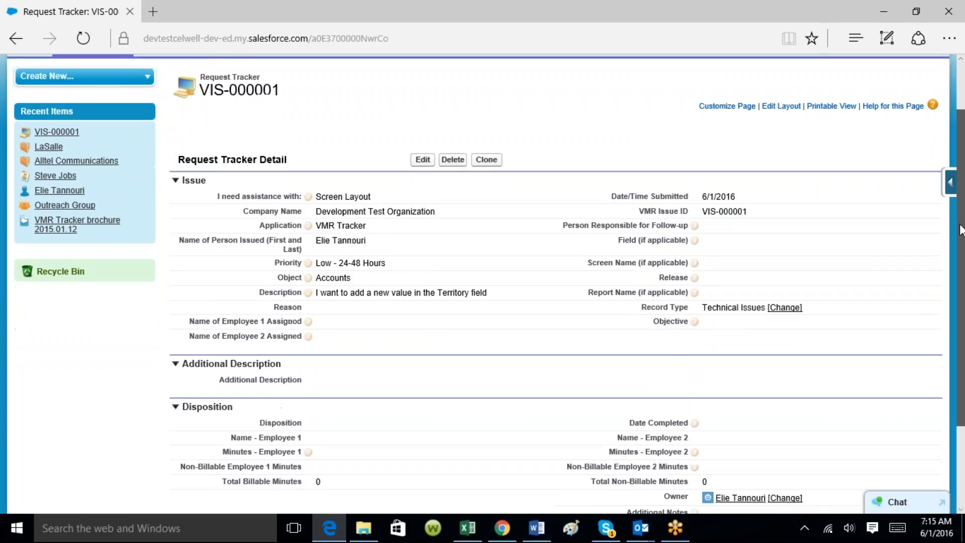
pyautogui.moveTo(961, 256); pyautogui.dragTo(962, 246)
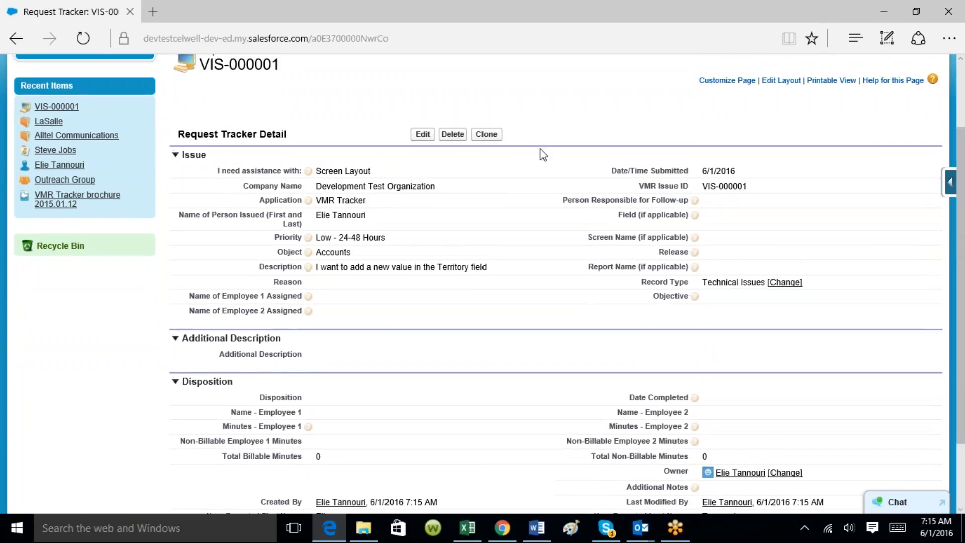
pyautogui.click(419, 136)
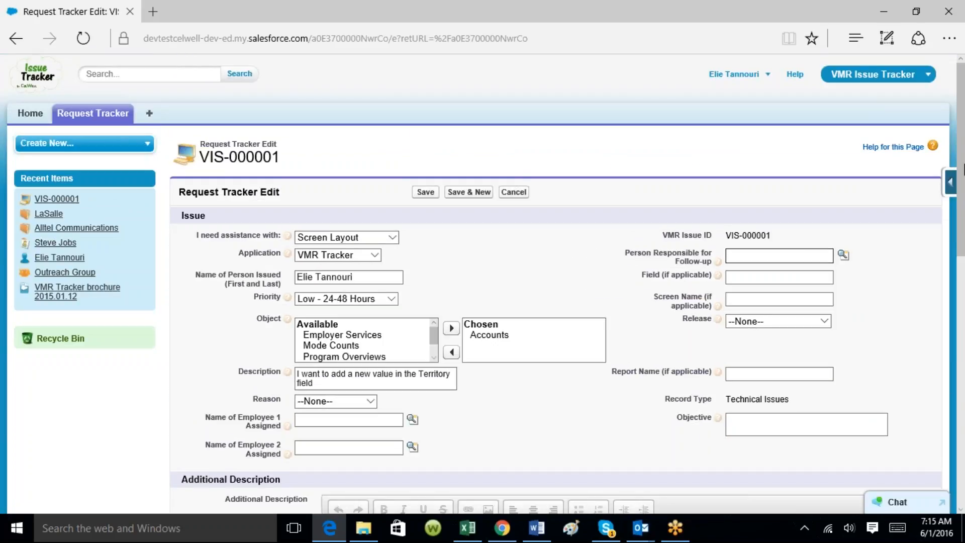
# Enter the additional description 'We addressed the issue and the value was added.'
pyautogui.moveTo(963, 161); pyautogui.dragTo(961, 256)
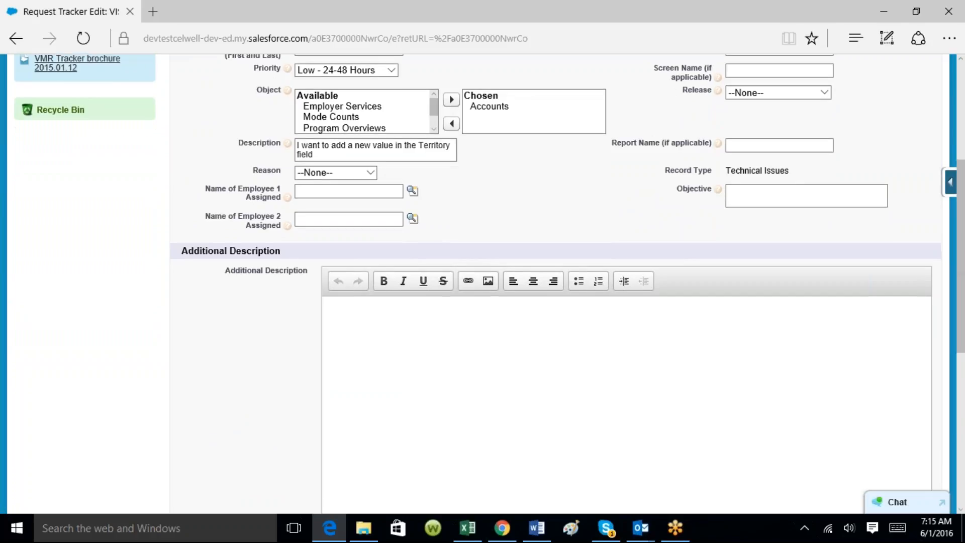
pyautogui.click(387, 317)
pyautogui.write('We addressed the isse')
pyautogui.press('BackSpace')
pyautogui.write('ue')
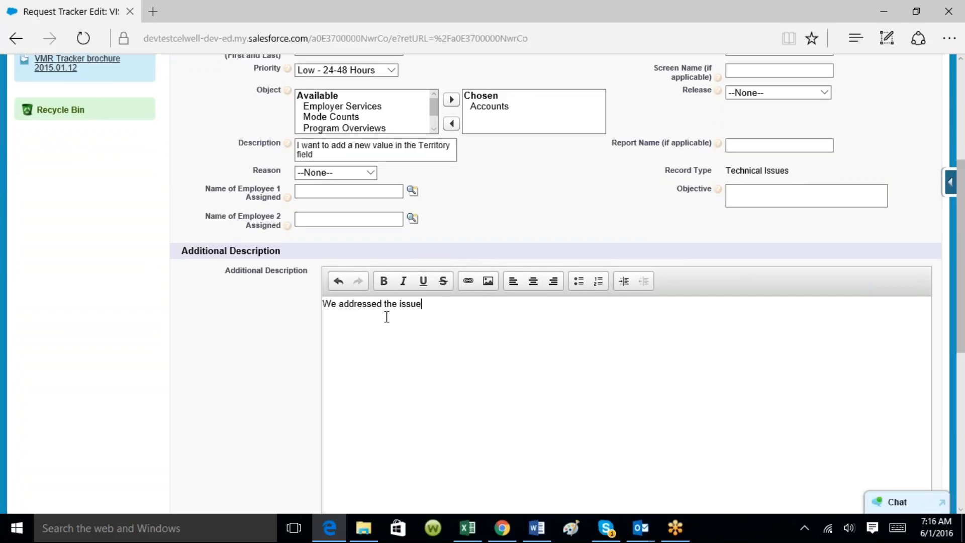
pyautogui.write(' and the value was added.')
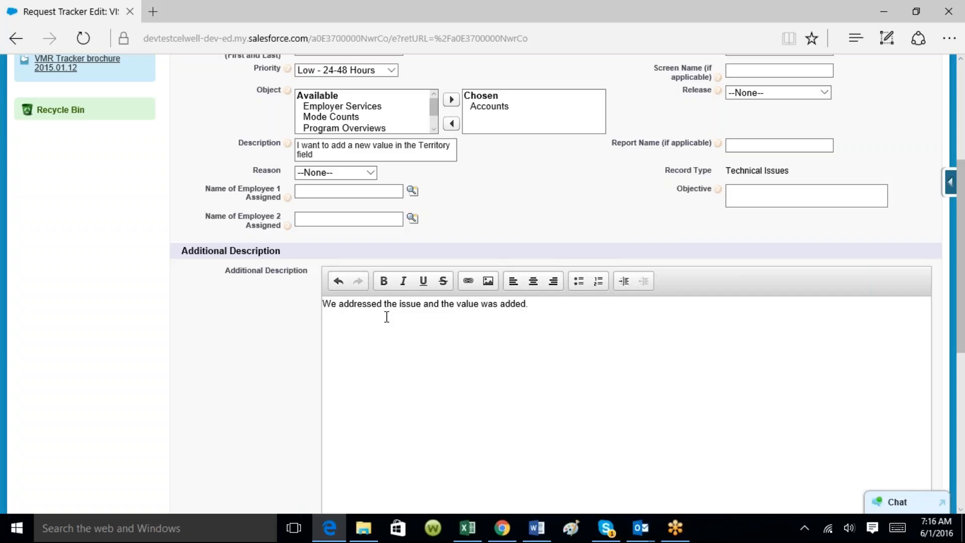
pyautogui.moveTo(961, 223); pyautogui.dragTo(963, 338)
pyautogui.click(517, 361)
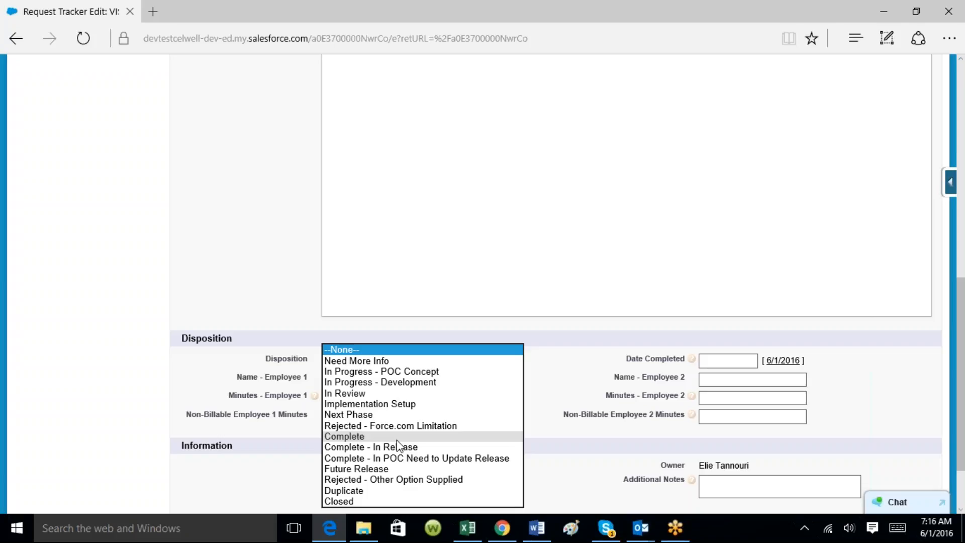
# Set Disposition to Closed and Date Completed to 6/1/2016, then save VIS-000001
pyautogui.click(371, 501)
pyautogui.click(358, 381)
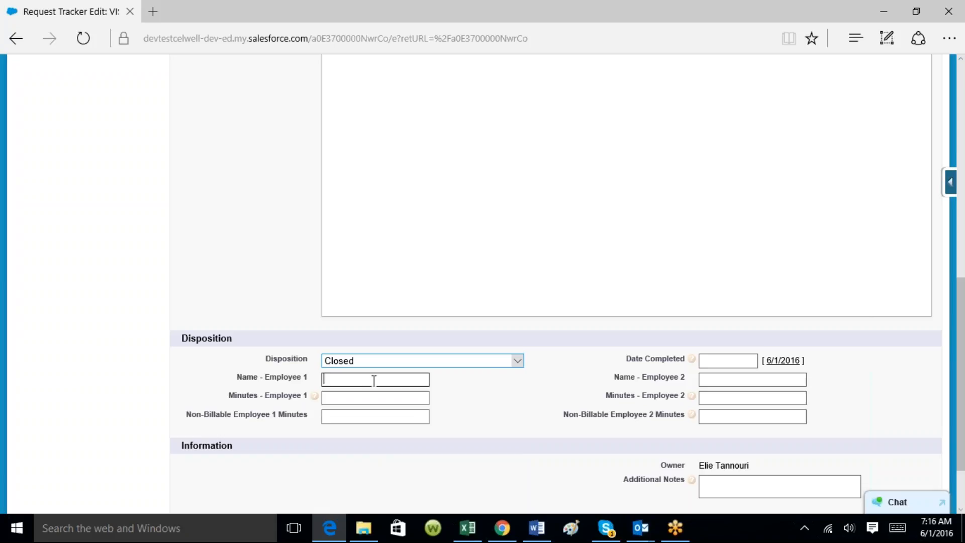
pyautogui.click(733, 360)
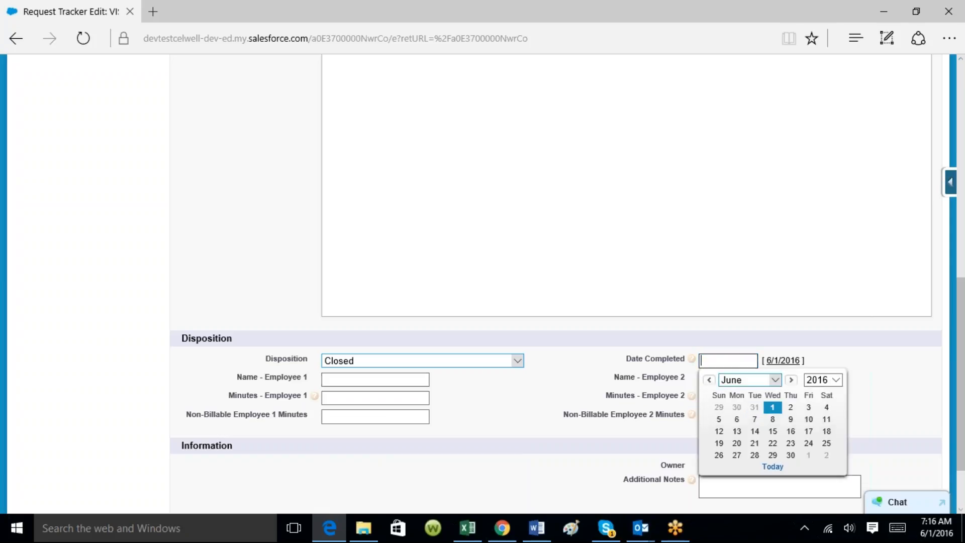
pyautogui.click(771, 404)
pyautogui.moveTo(962, 330); pyautogui.dragTo(962, 125)
pyautogui.click(426, 174)
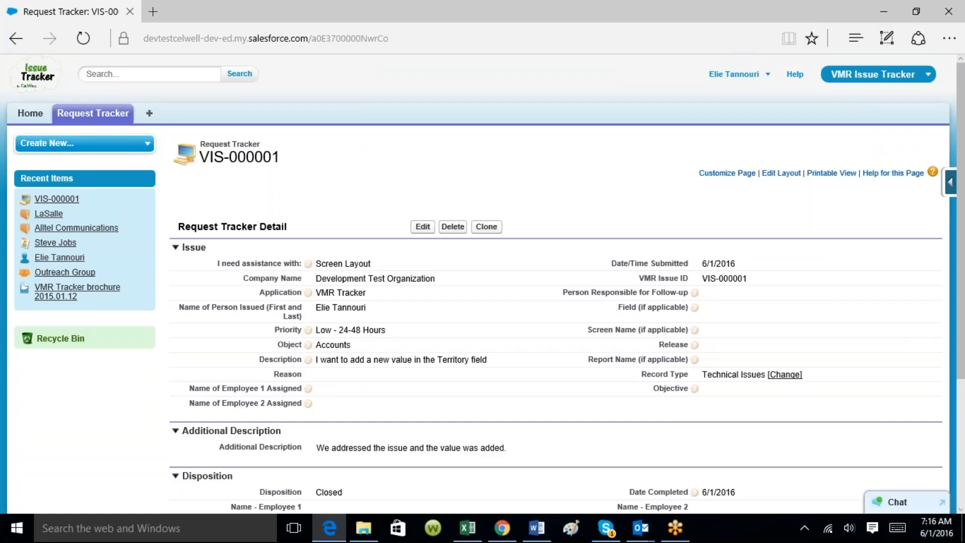
# Start a Meeting & Support request, cancel its form, and begin another new request
pyautogui.click(98, 119)
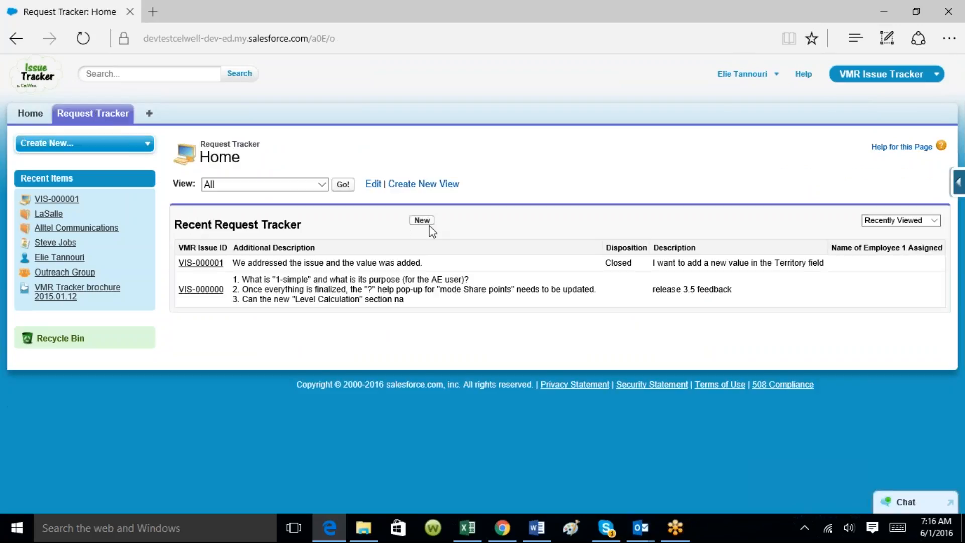
pyautogui.click(424, 222)
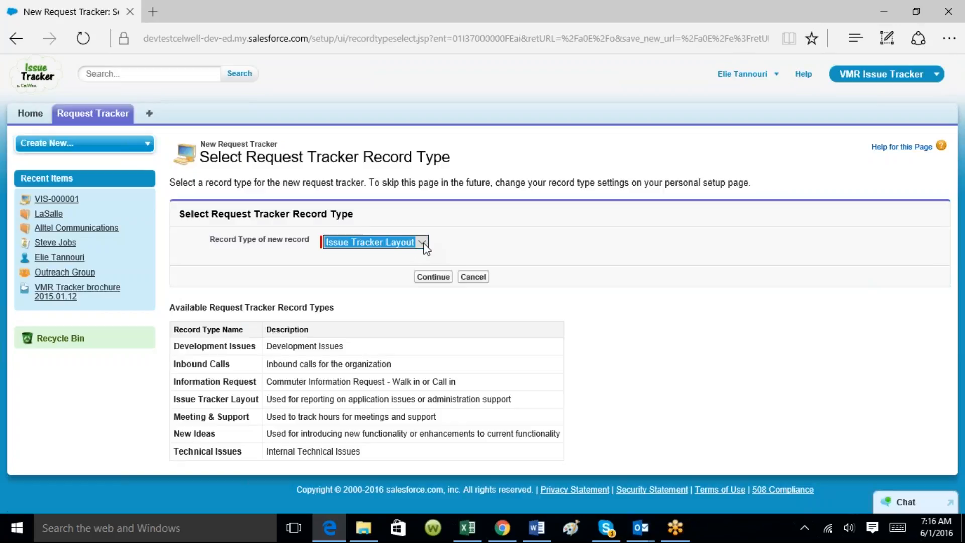
pyautogui.click(425, 243)
pyautogui.click(385, 251)
pyautogui.click(437, 278)
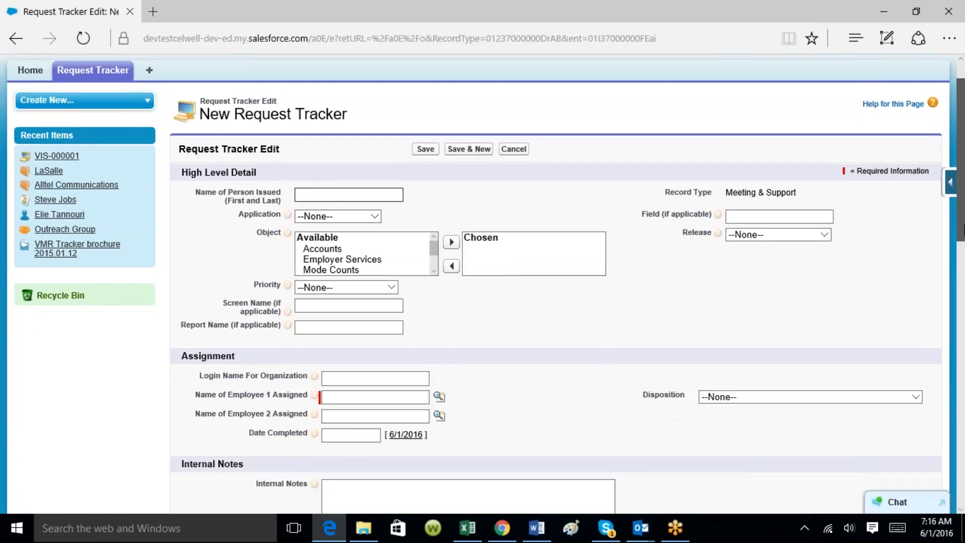
pyautogui.moveTo(963, 215)
pyautogui.mouseDown()
pyautogui.moveTo(964, 310)
pyautogui.moveTo(964, 215)
pyautogui.mouseUp()
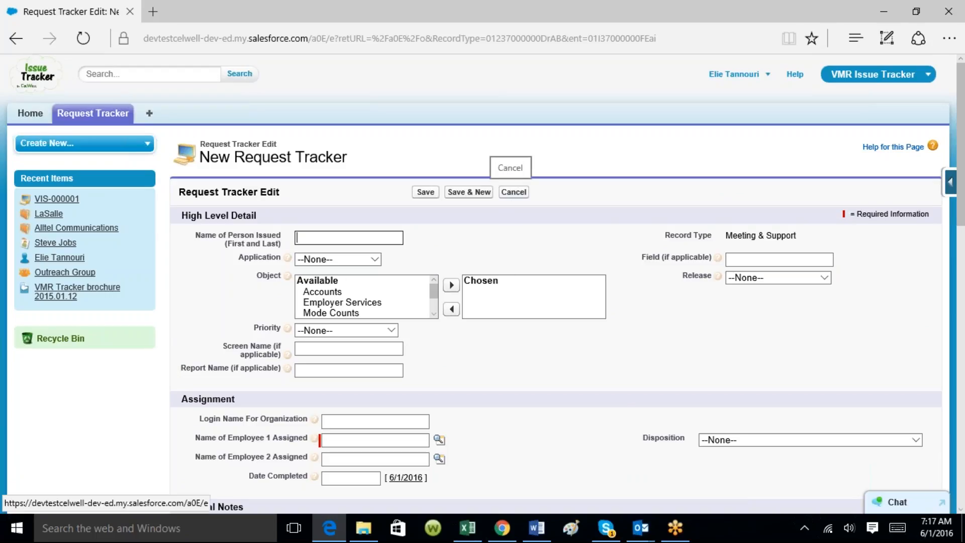
pyautogui.click(513, 192)
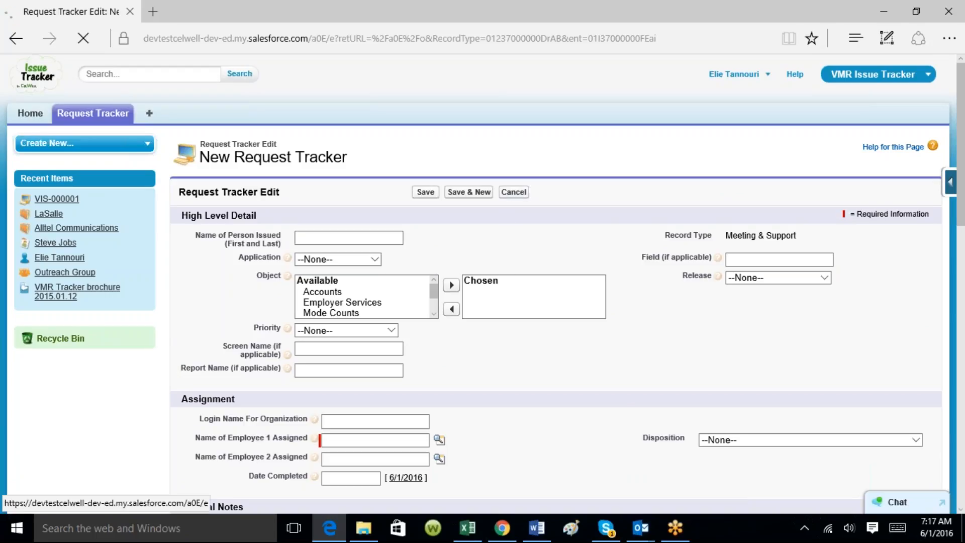
pyautogui.click(422, 221)
# Choose the Inbound Calls record type and enter the caller's name on the new form
pyautogui.click(422, 243)
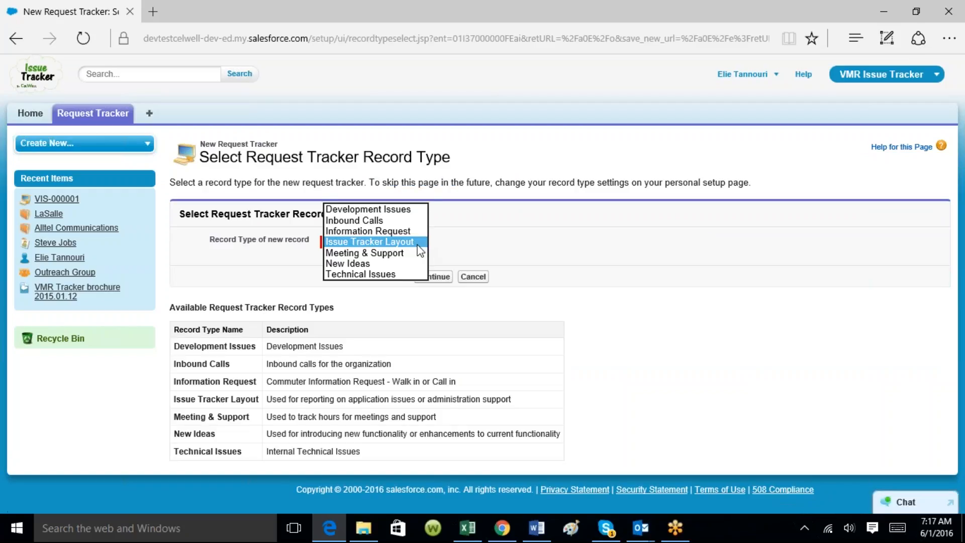
pyautogui.click(367, 221)
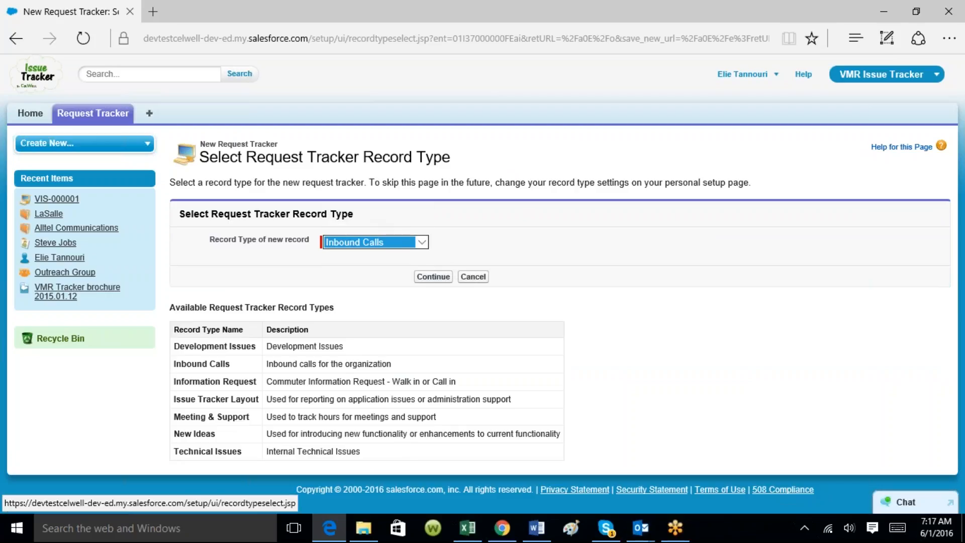
pyautogui.click(432, 277)
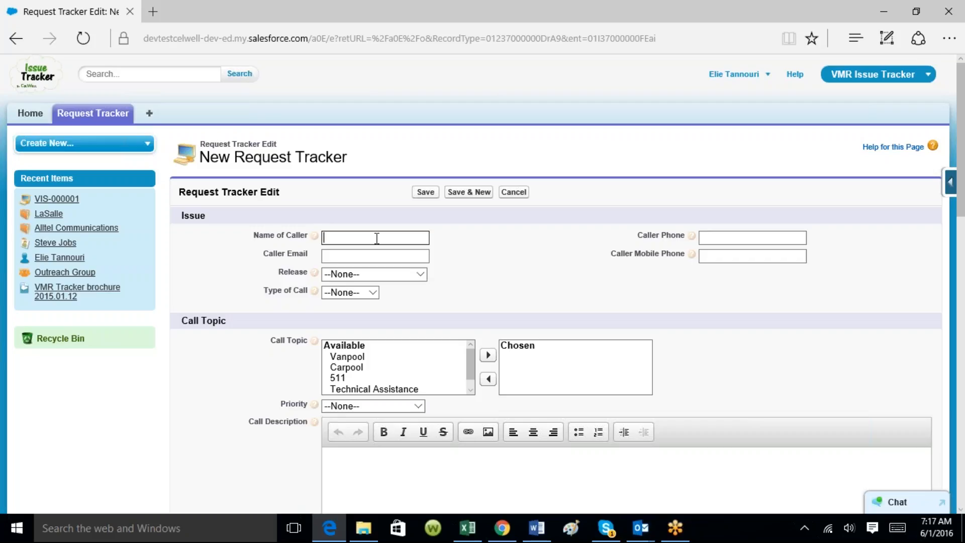
pyautogui.write('John Smith')
# Set the Type of Call to In Person on the new caller request
pyautogui.click(362, 254)
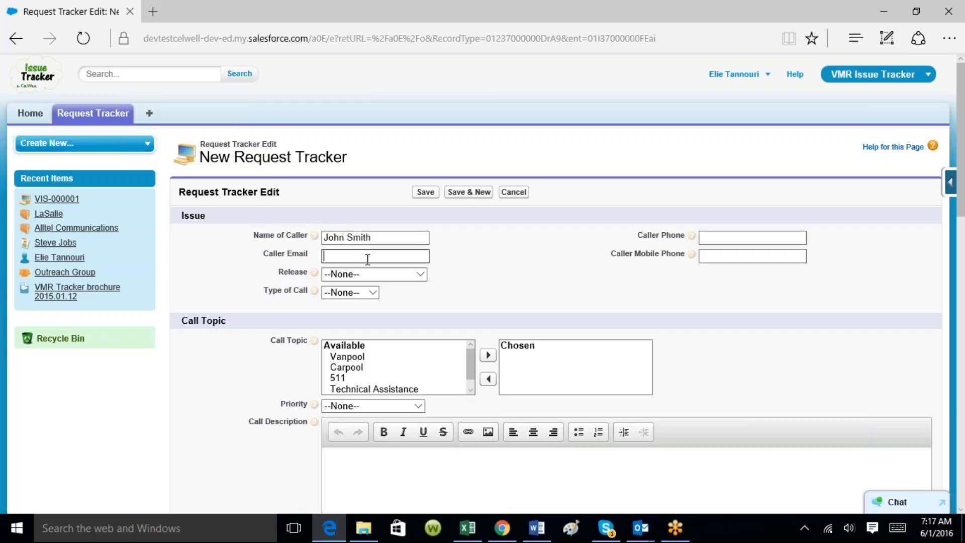
pyautogui.click(374, 294)
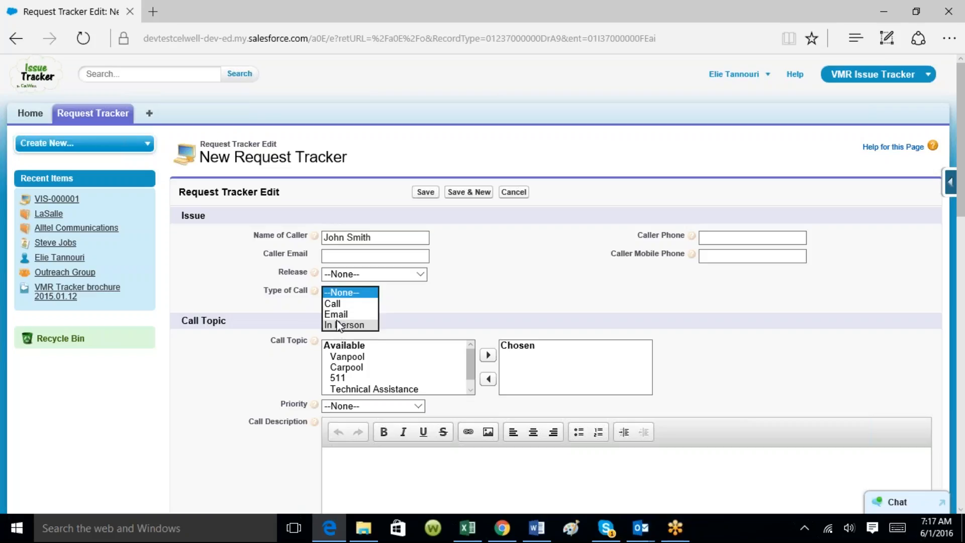
pyautogui.click(341, 325)
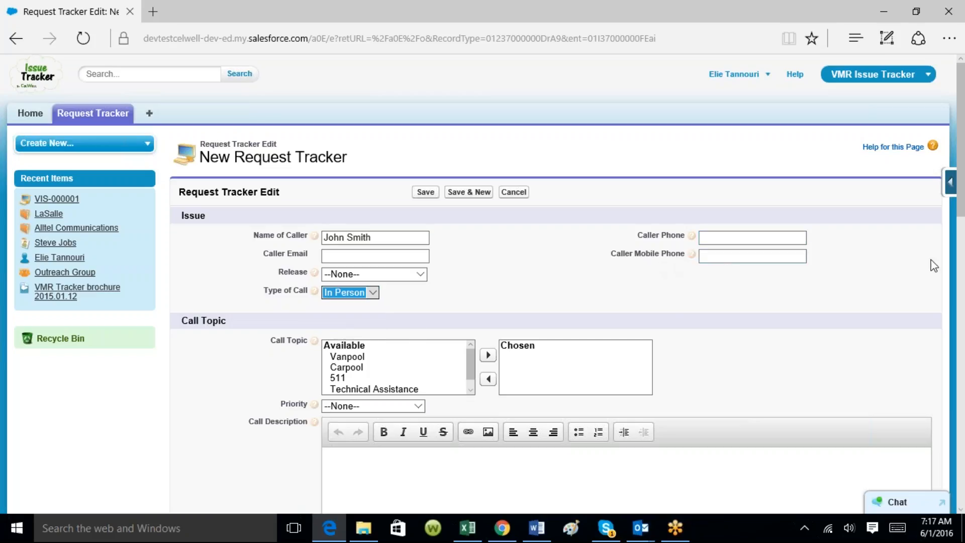
pyautogui.moveTo(960, 203); pyautogui.dragTo(961, 305)
pyautogui.click(360, 178)
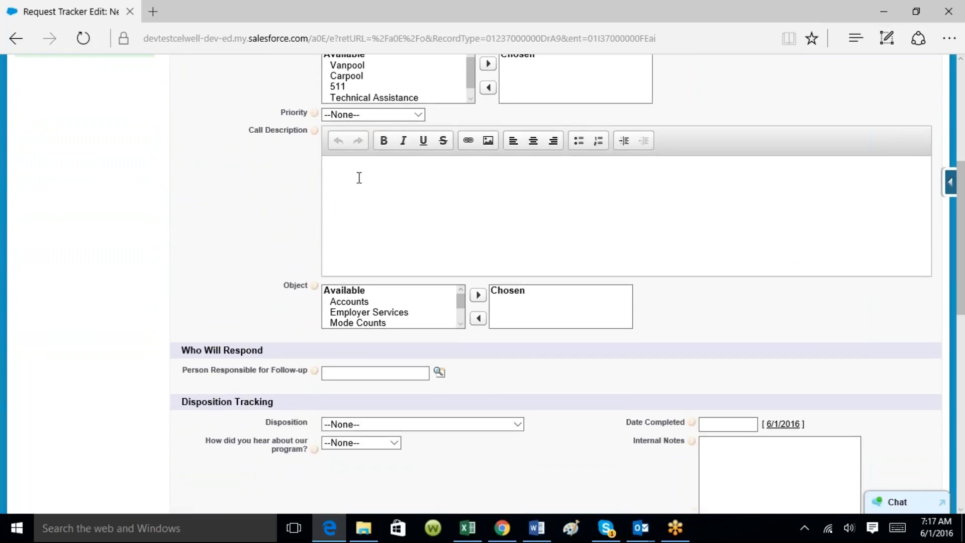
# Write a call description noting the caller wanted vanpool info and was offered a routes and availability brochure
pyautogui.moveTo(961, 253); pyautogui.dragTo(963, 196)
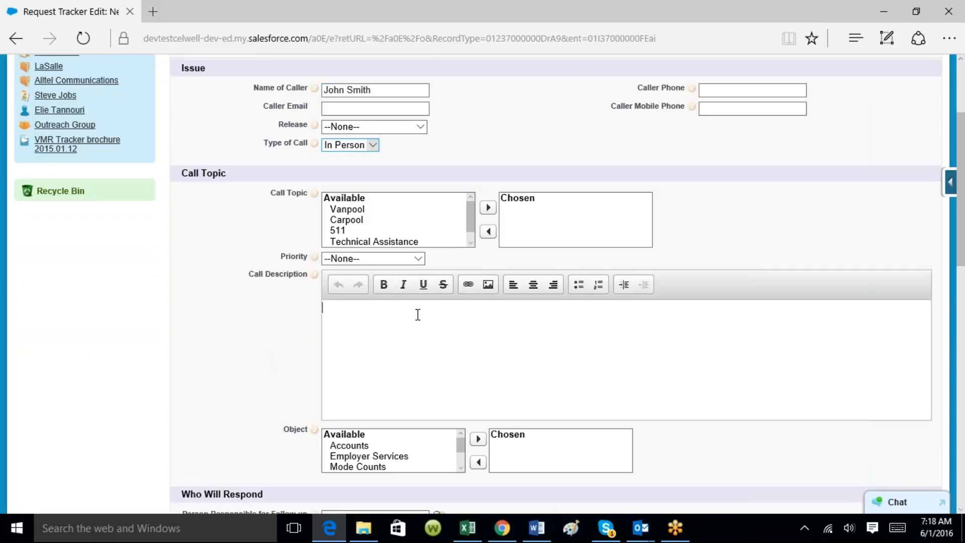
pyautogui.write('John wanted some info abou')
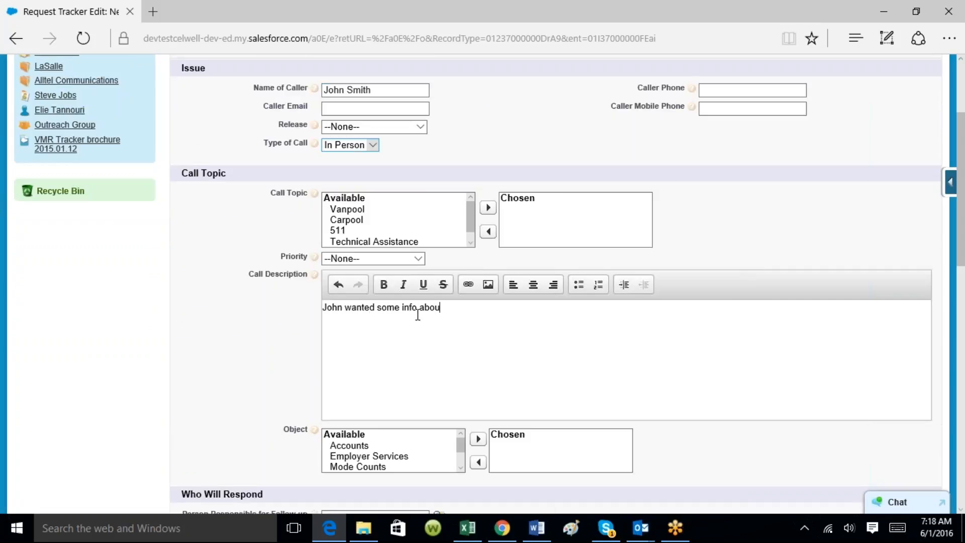
pyautogui.write('t vanpool.  We offered him a')
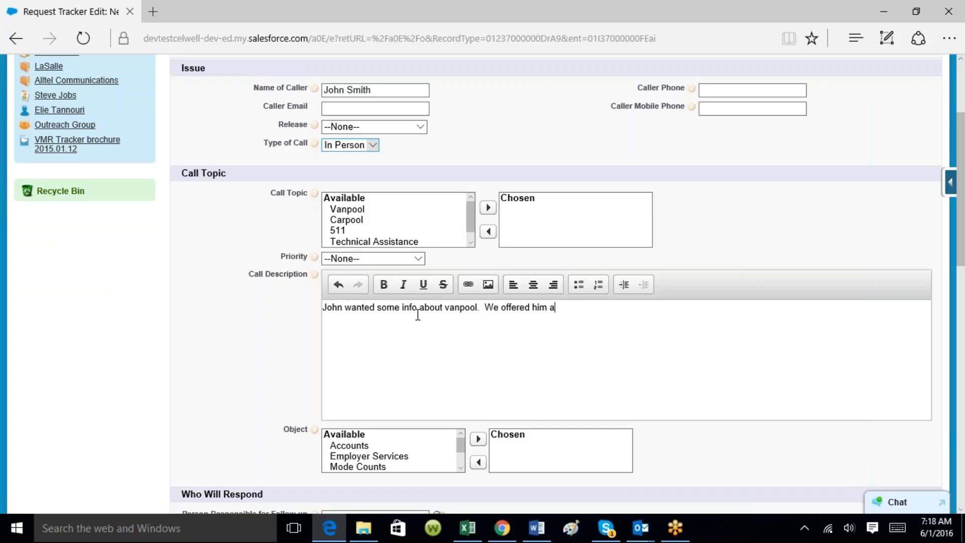
pyautogui.write(' broch')
pyautogui.press('BackSpace')
pyautogui.press('BackSpace')
pyautogui.press('BackSpace')
pyautogui.write('rochure to describe the rou')
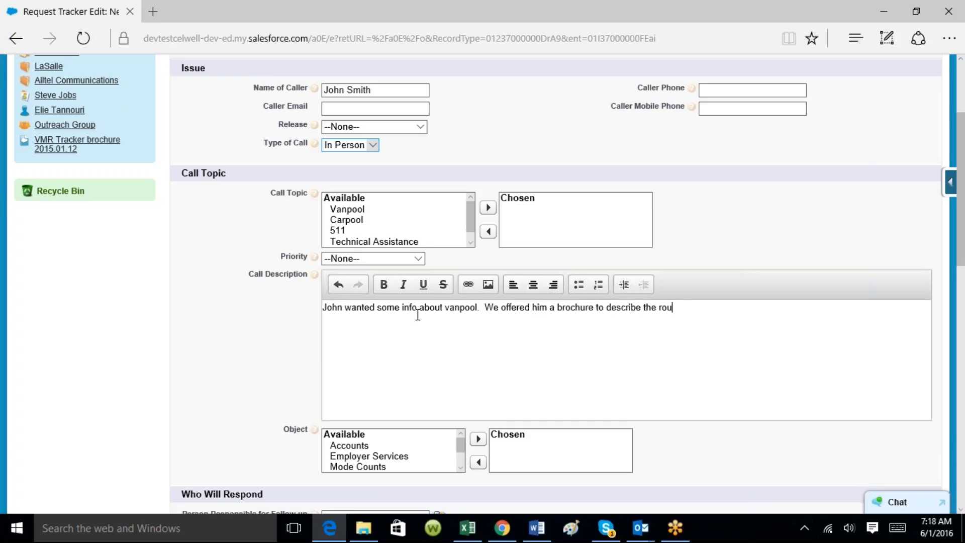
pyautogui.write('tes and availability.')
pyautogui.moveTo(960, 251); pyautogui.dragTo(964, 357)
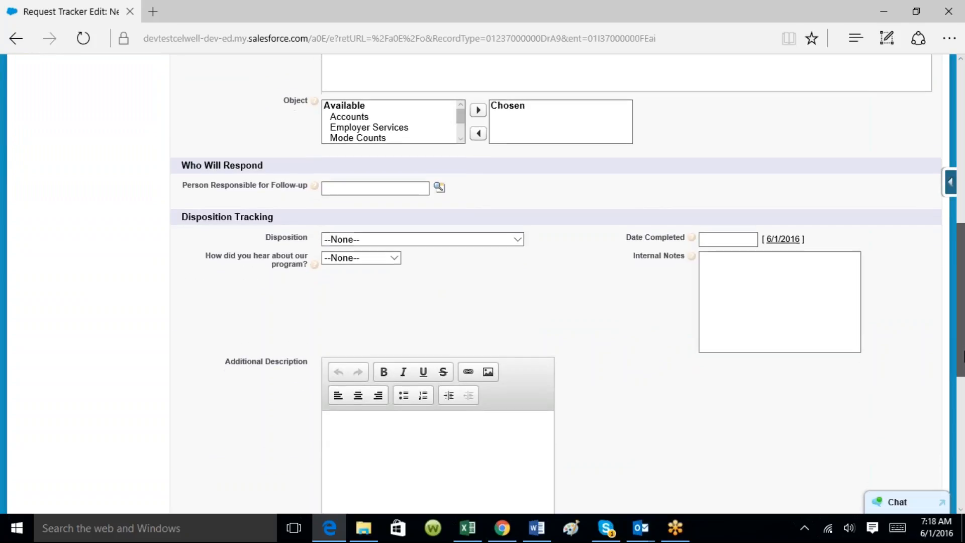
# Set Disposition to Closed, How did you hear to Radio, and Date Completed to 6/1/2016
pyautogui.click(519, 240)
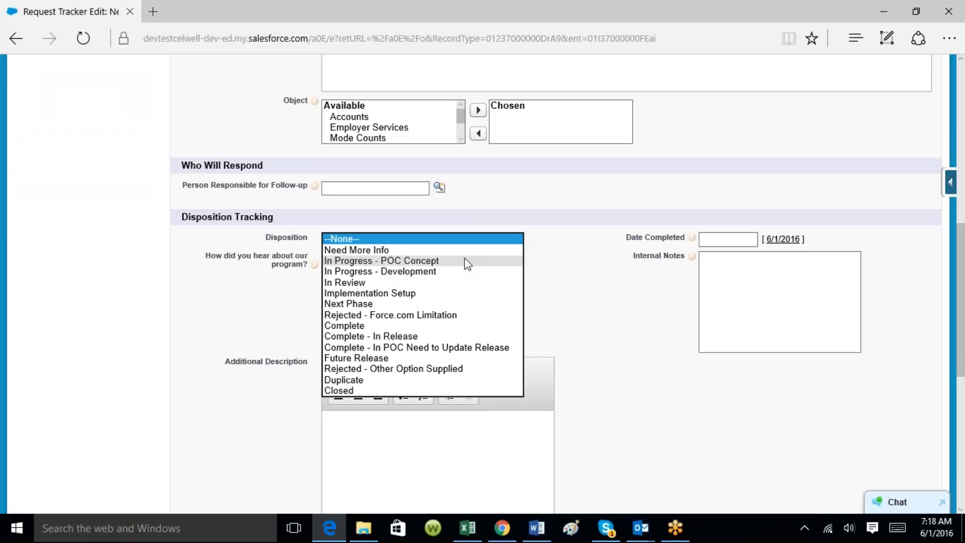
pyautogui.click(362, 390)
pyautogui.click(396, 259)
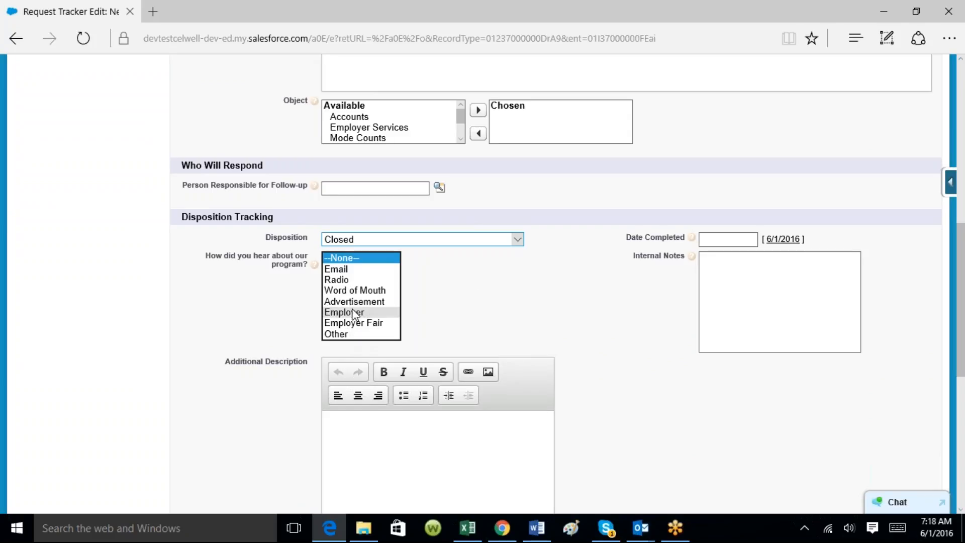
pyautogui.click(342, 283)
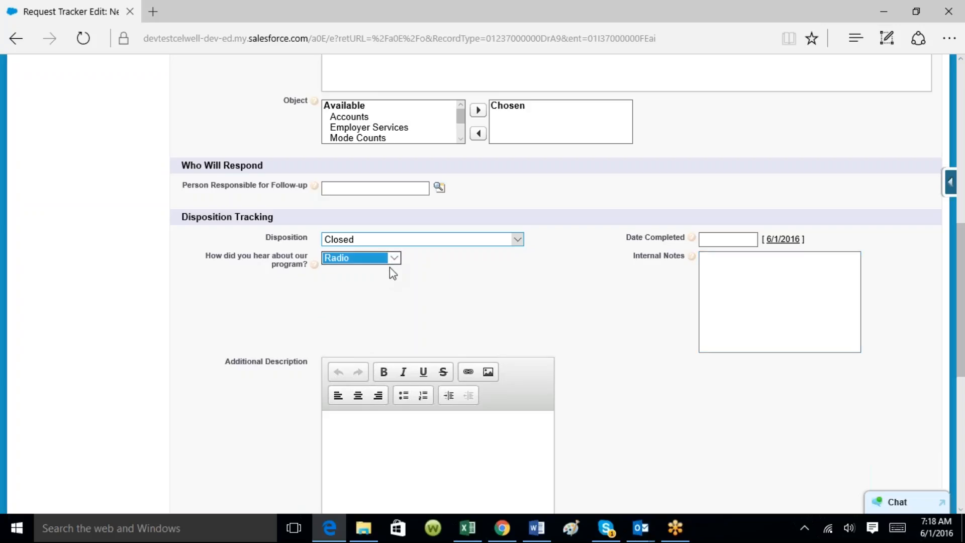
pyautogui.click(728, 242)
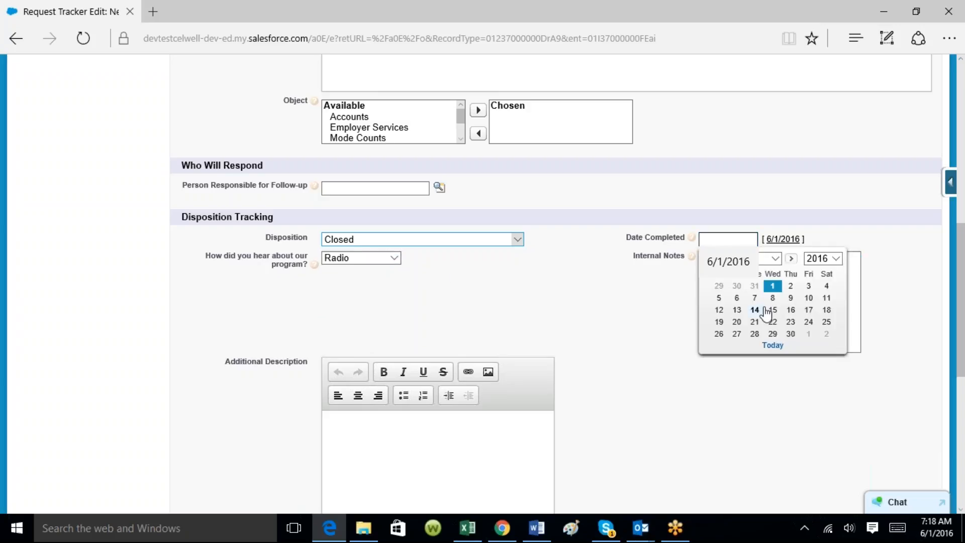
pyautogui.click(774, 284)
# Save the new Inbound Calls caller request from the bottom of the form
pyautogui.scroll(-7, 779, 286)
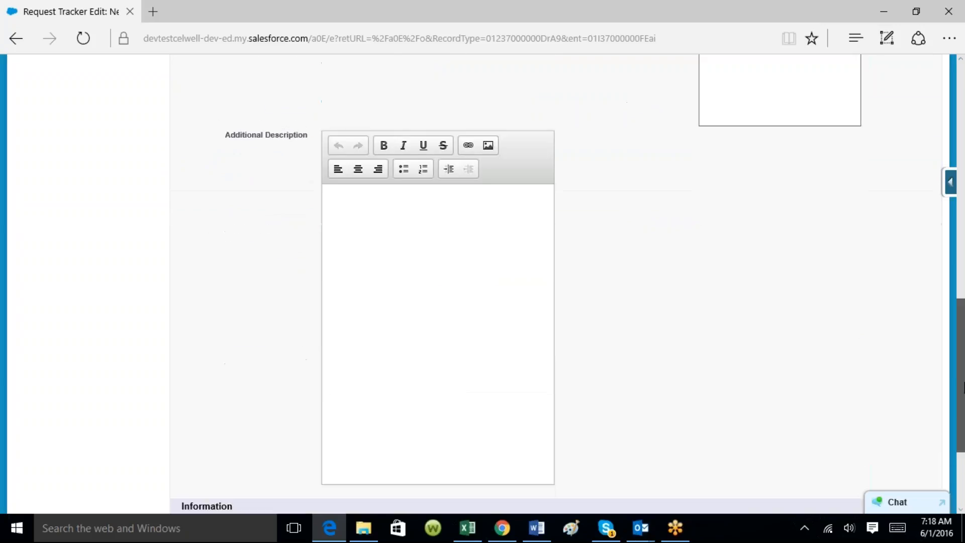
pyautogui.scroll(-1, 458, 452)
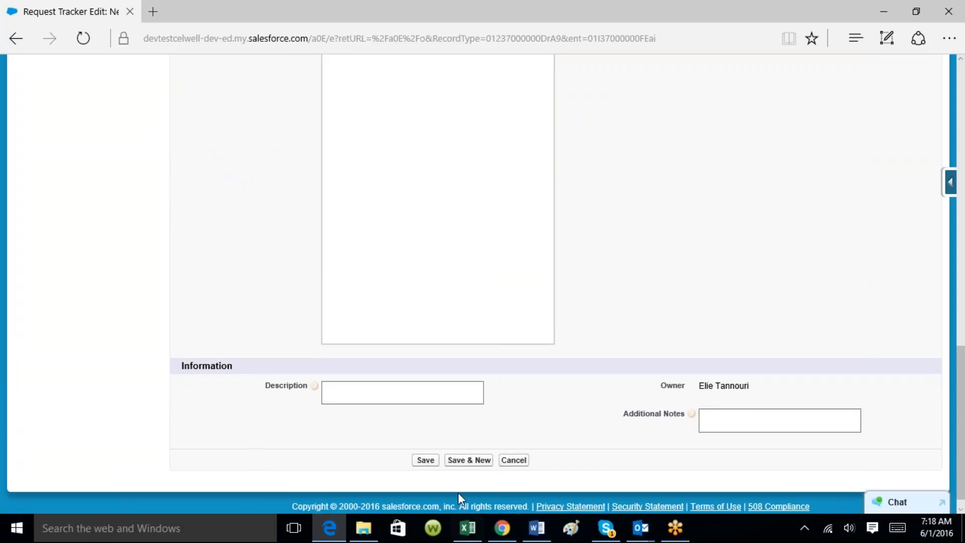
pyautogui.click(428, 460)
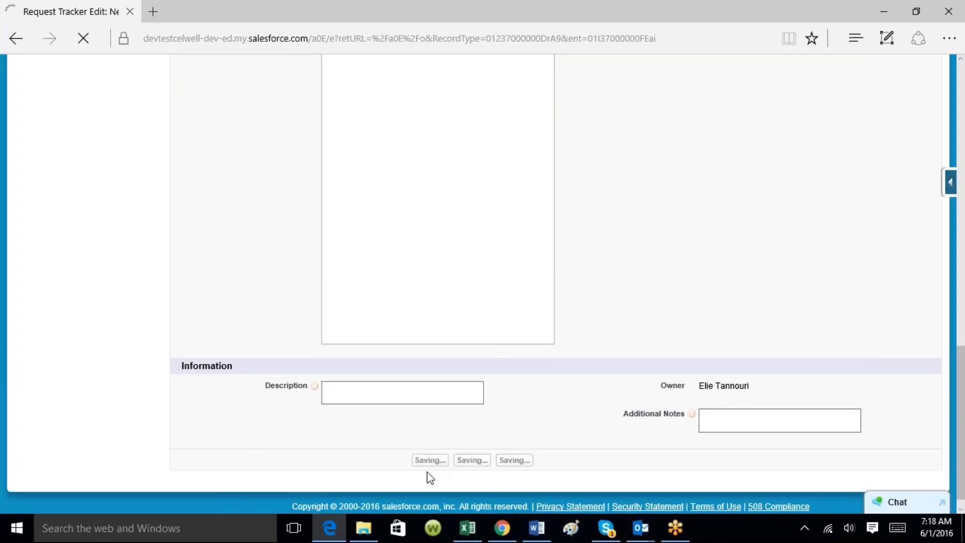